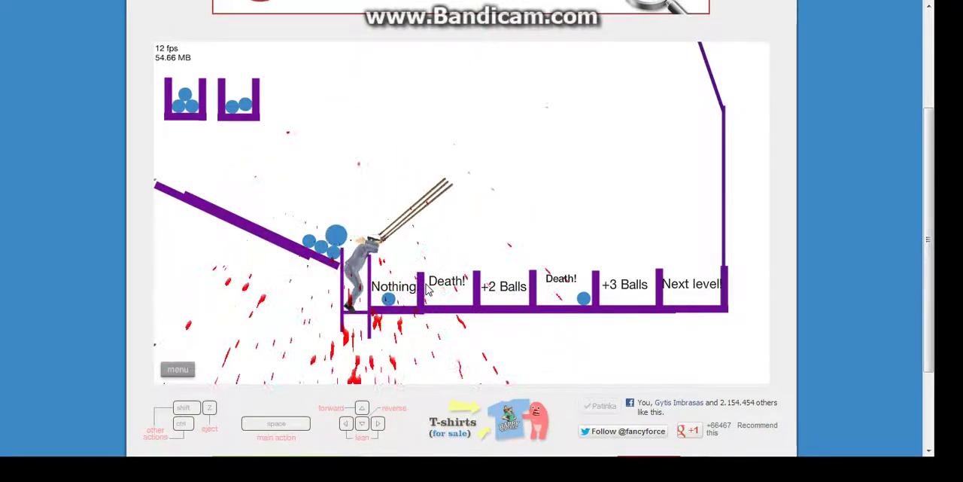
Pause the ball-throw level, then lean the character back toward the balls
key("Escape")
key("Escape")
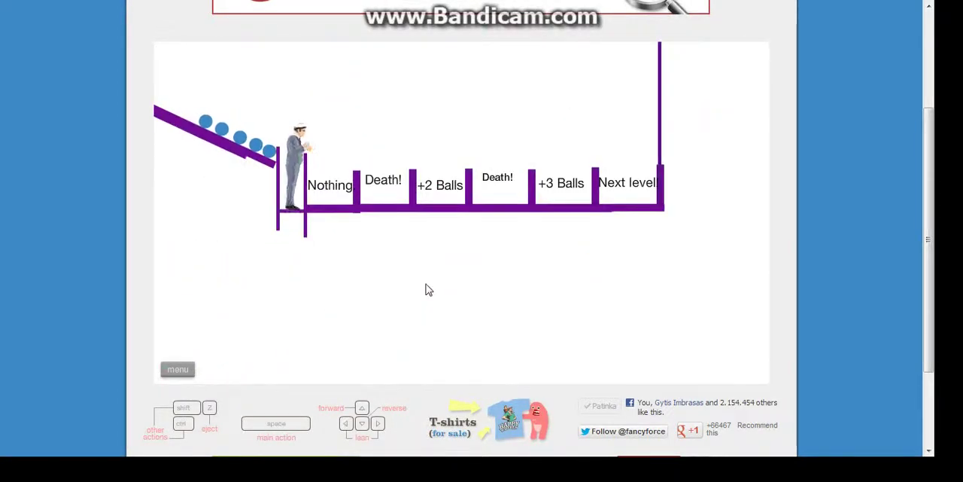
key("Left")
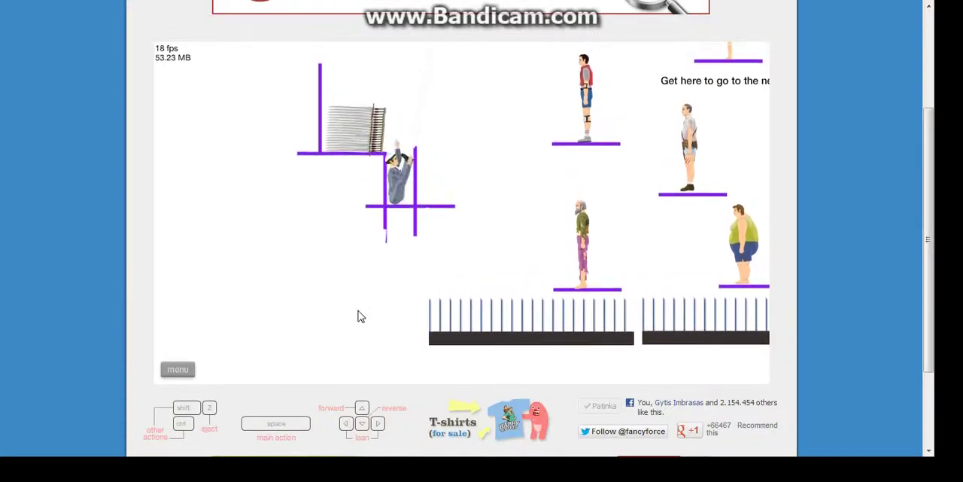
Pause the sword-gauntlet stage and restart it from the beginning
key("Escape")
key("Tab")
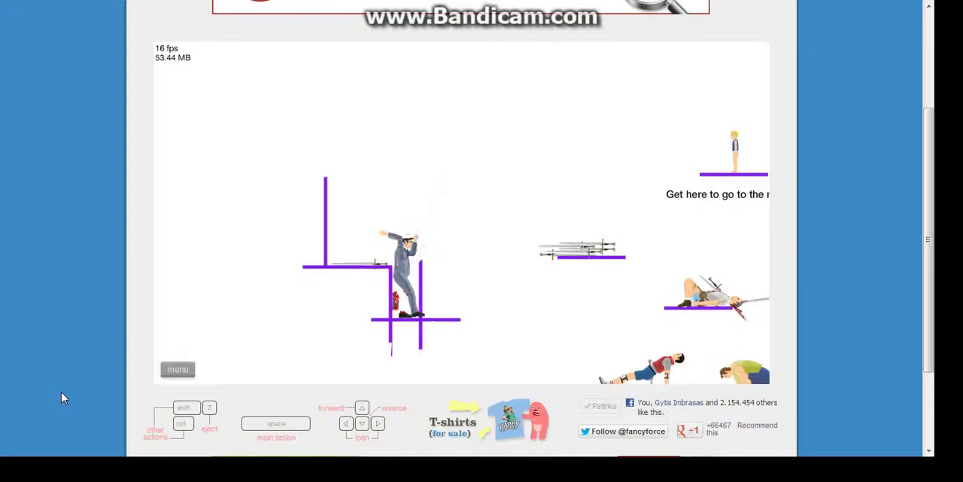
After the sword run, pause and restart the level with R
key("Escape")
key("r")
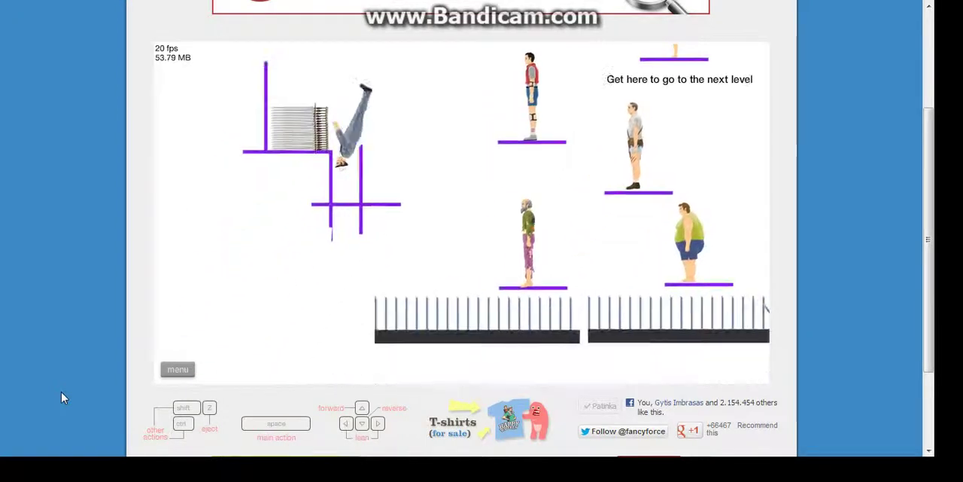
Pause the game and restart the sword stage with R
key("Escape")
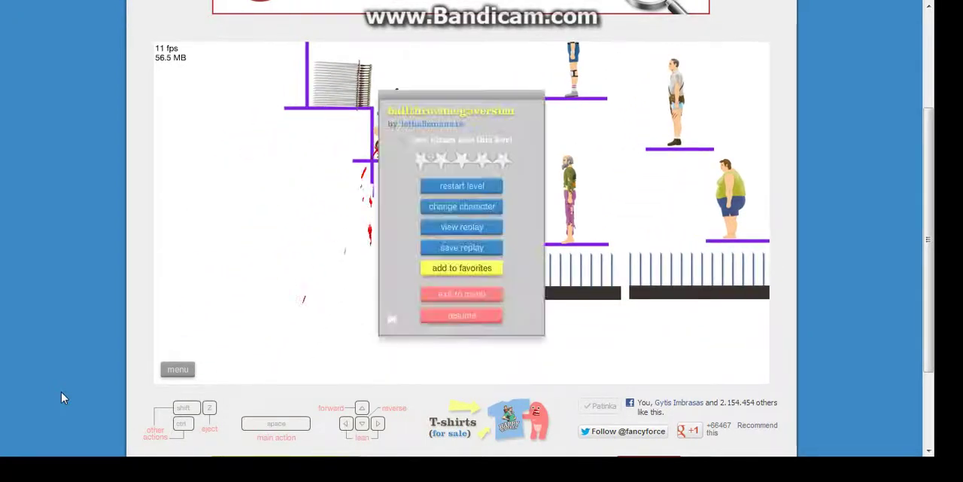
key("r")
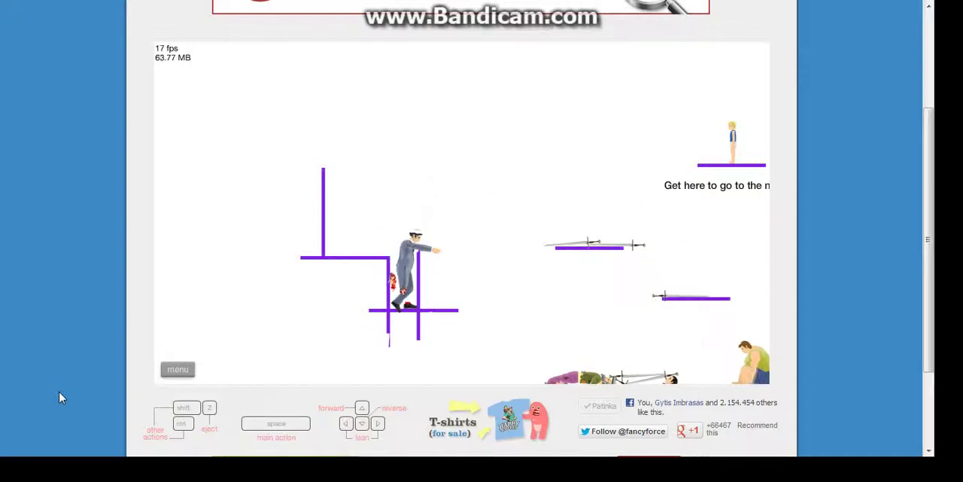
Pause and restart the level to return to the ball-throw stage
key("Escape")
key("r")
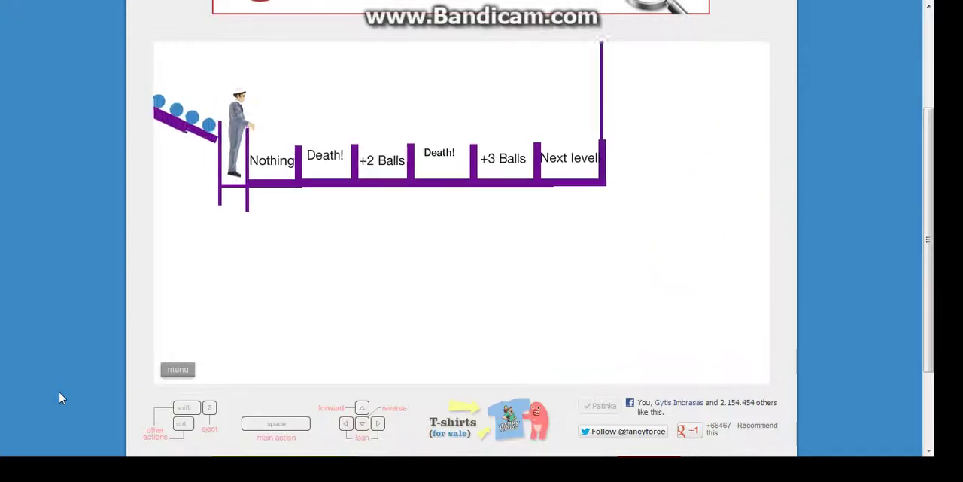